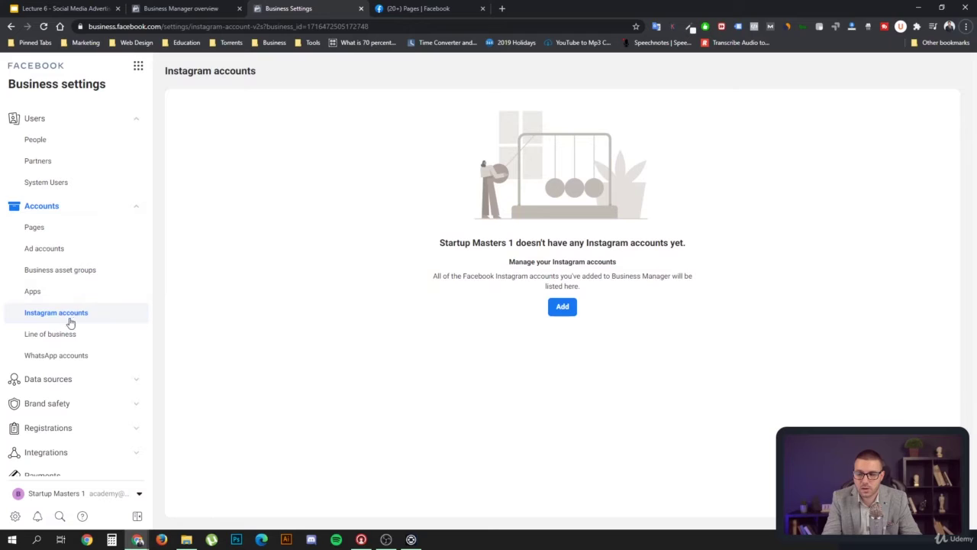
Start connecting an Instagram account and submit the fasscorp Instagram username.
left_click(562, 306)
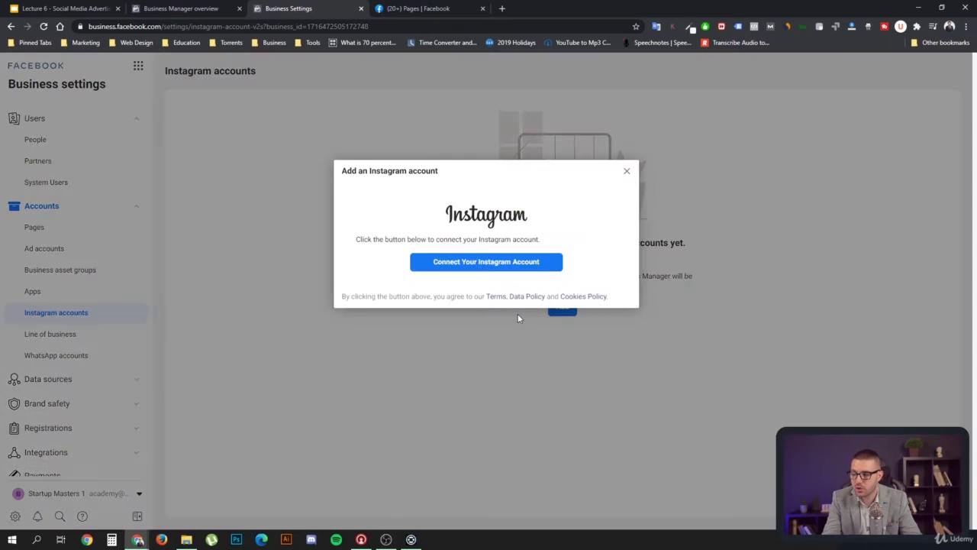
left_click(492, 264)
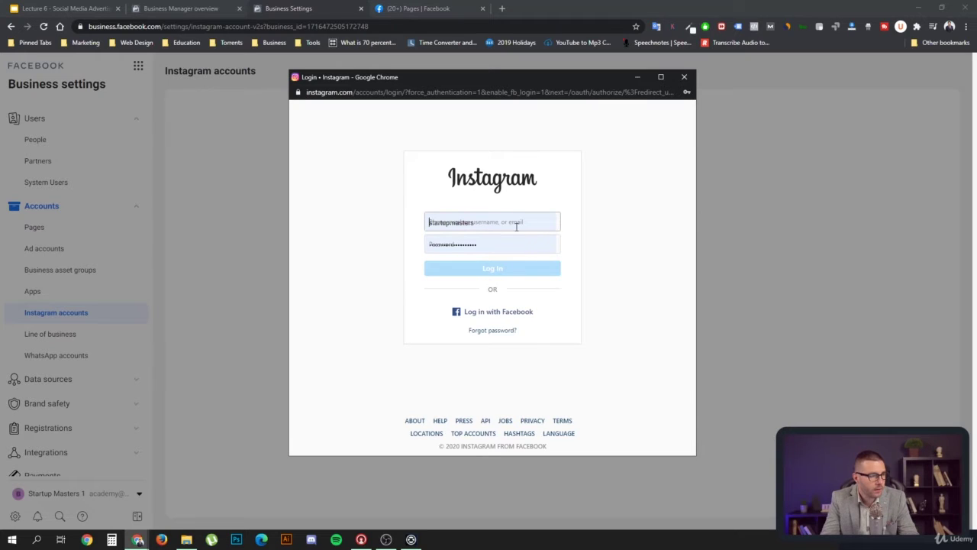
left_click(524, 225)
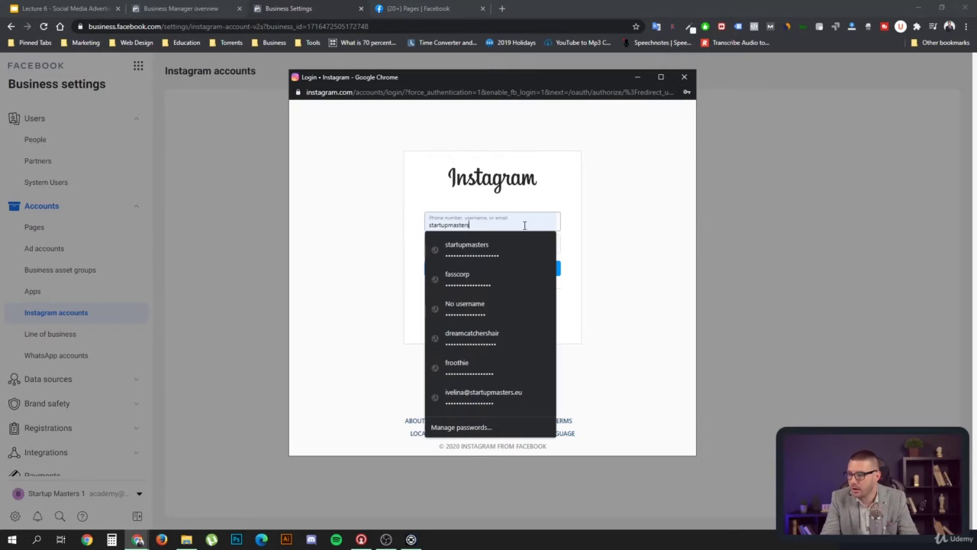
left_click(644, 289)
left_click(506, 315)
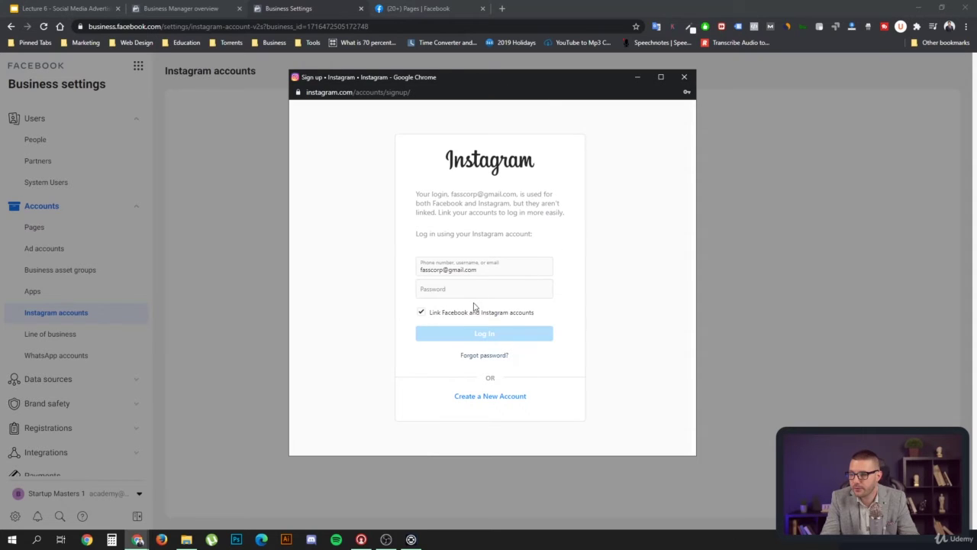
Enter the saved account password, log in, and decline saving the login info.
left_click(458, 295)
left_click(474, 128)
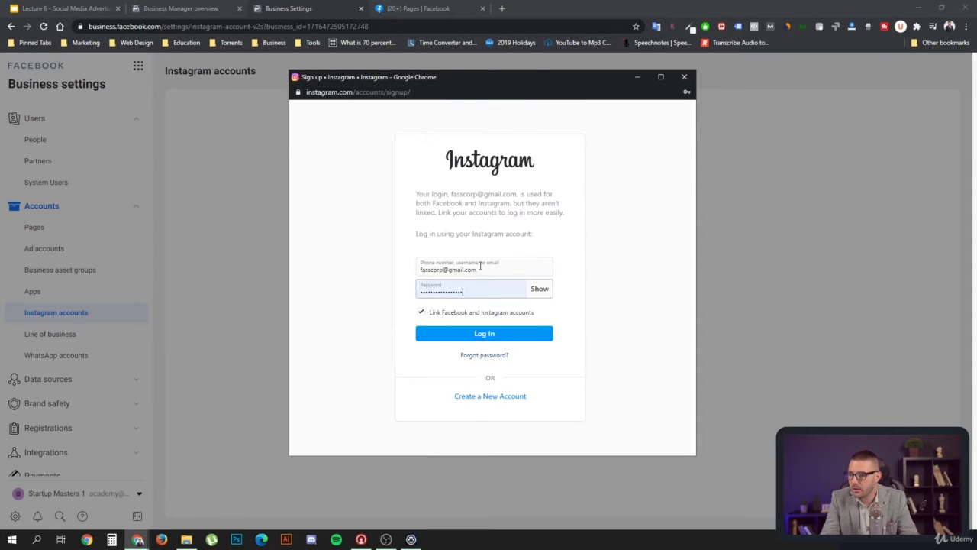
left_click(484, 336)
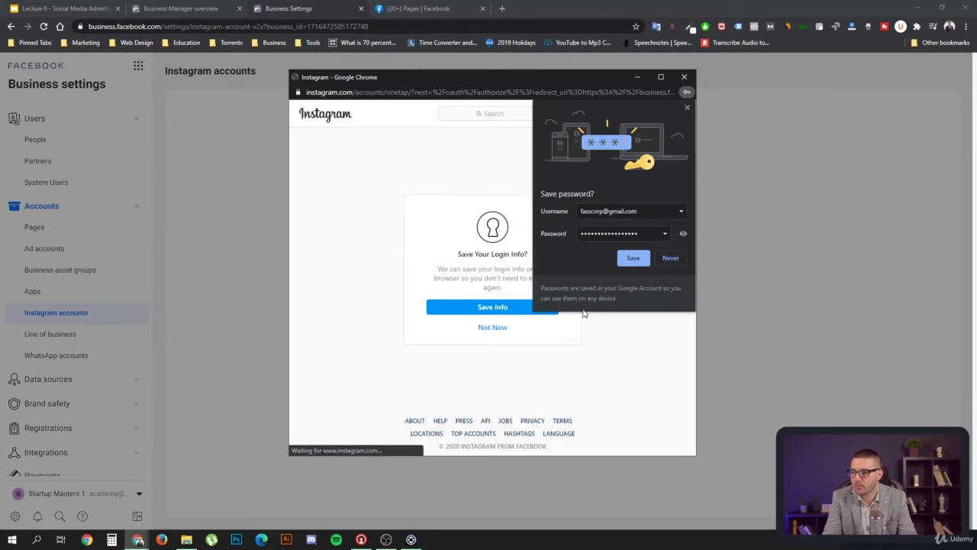
left_click(687, 107)
left_click(490, 327)
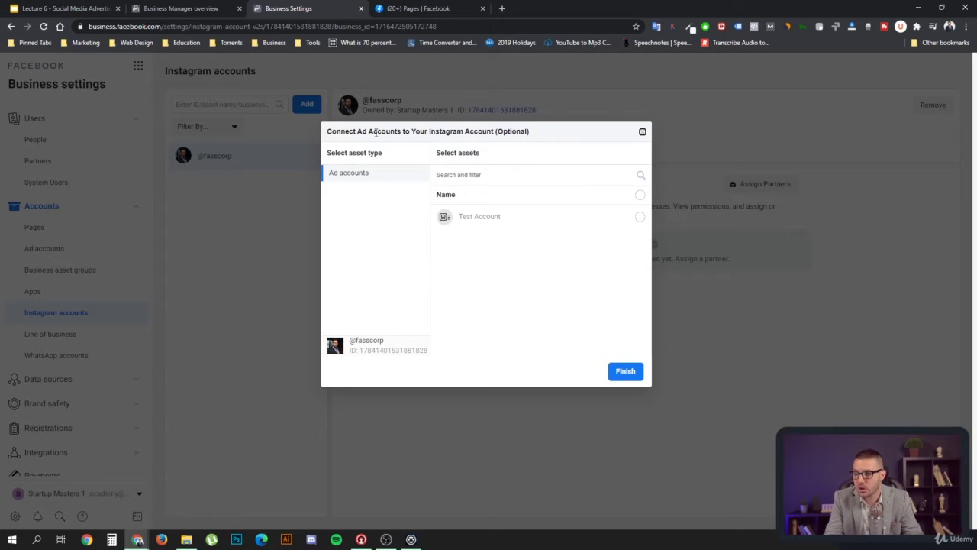
left_click_drag(327, 130, 532, 134)
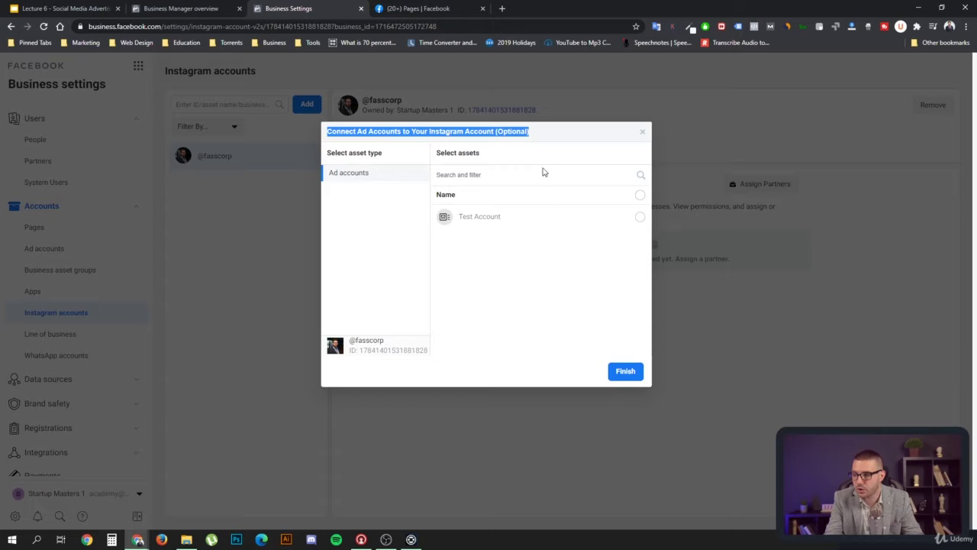
left_click(535, 288)
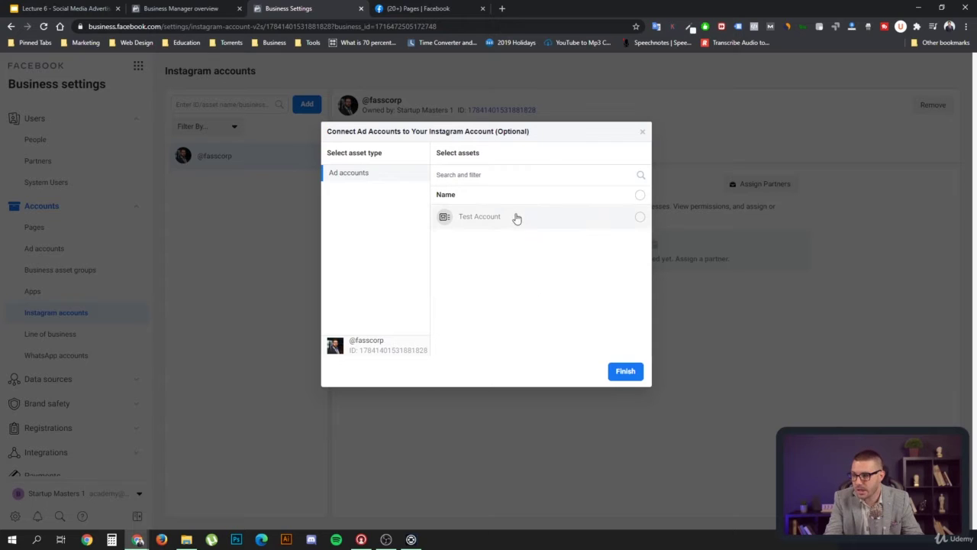
left_click(615, 216)
left_click(611, 217)
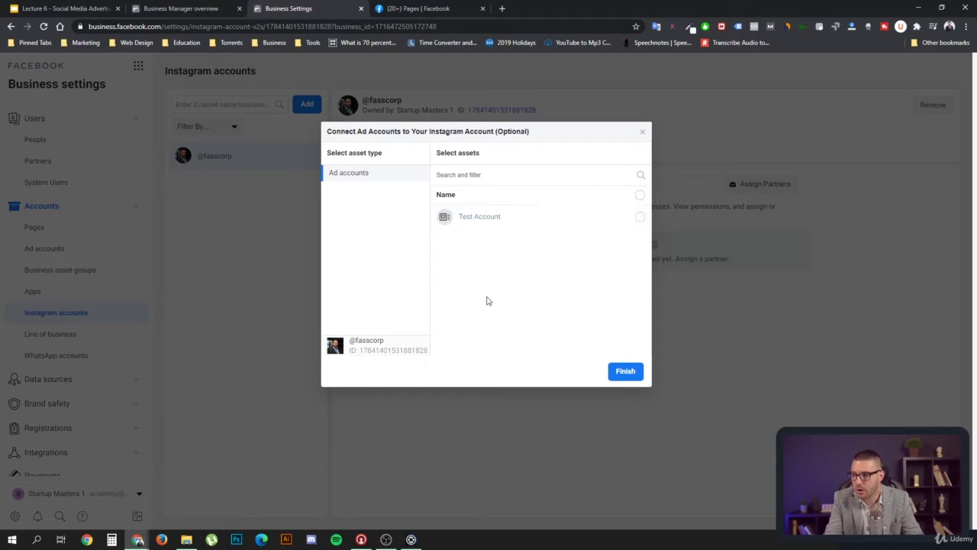
left_click(554, 225)
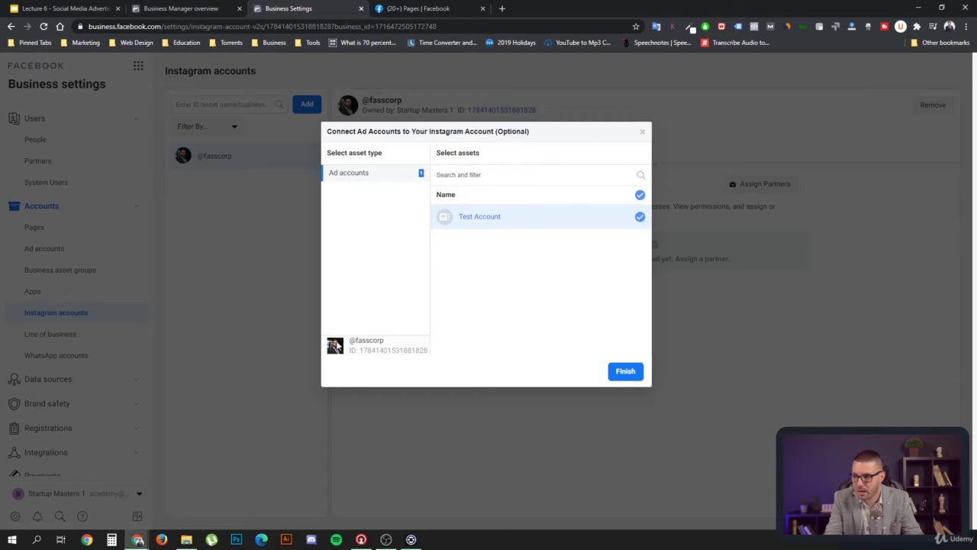
left_click(628, 376)
Acknowledge the added account, then open Ads Manager's Ads list showing Start Free Now.
left_click(620, 365)
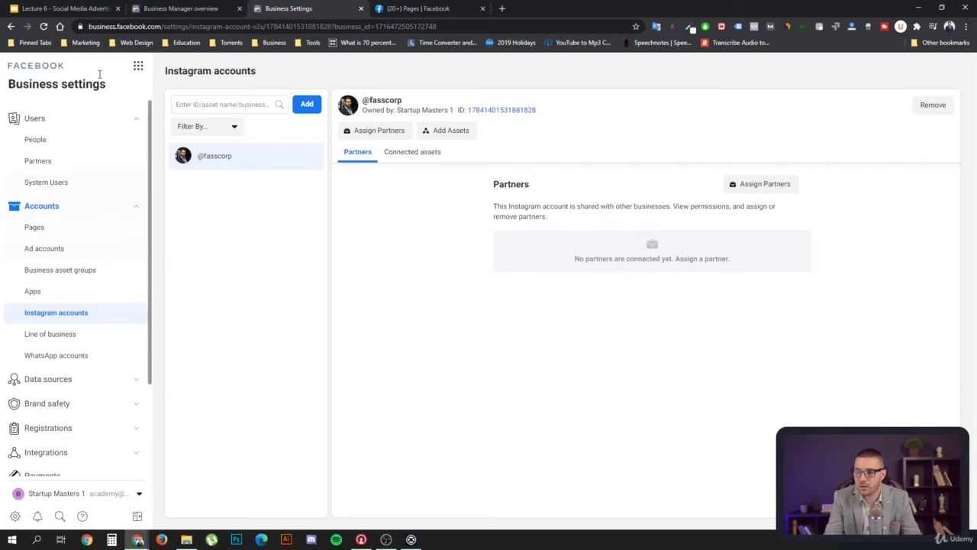
left_click(138, 66)
left_click(201, 116)
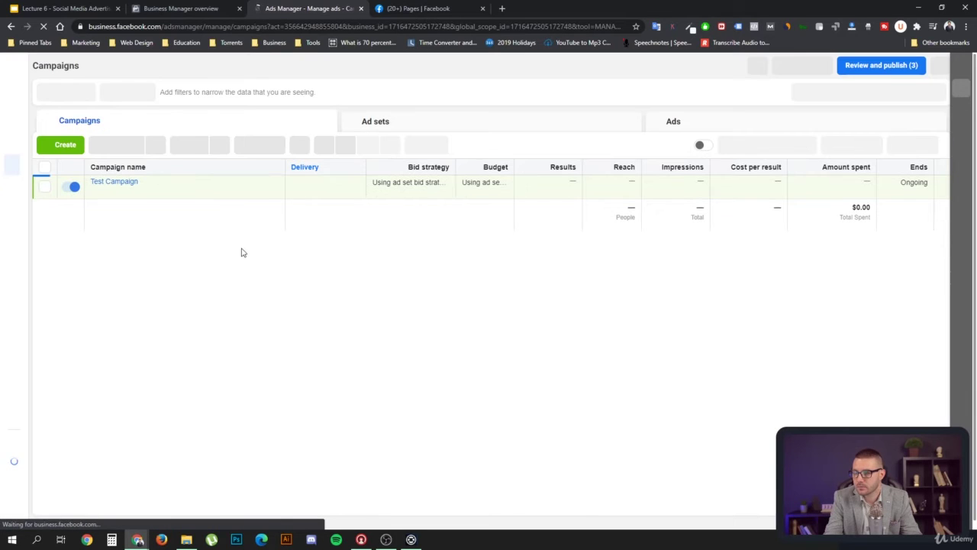
mouse_move(122, 187)
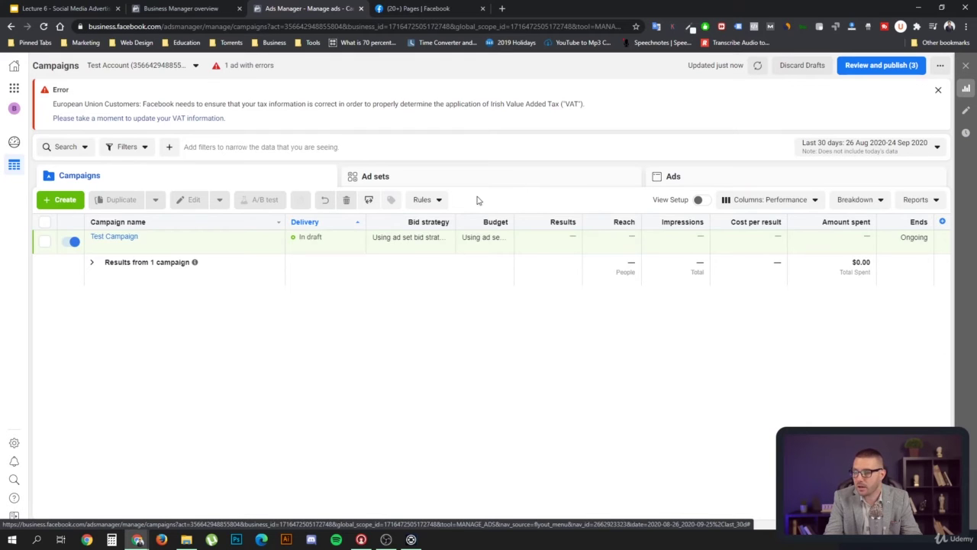
left_click(438, 181)
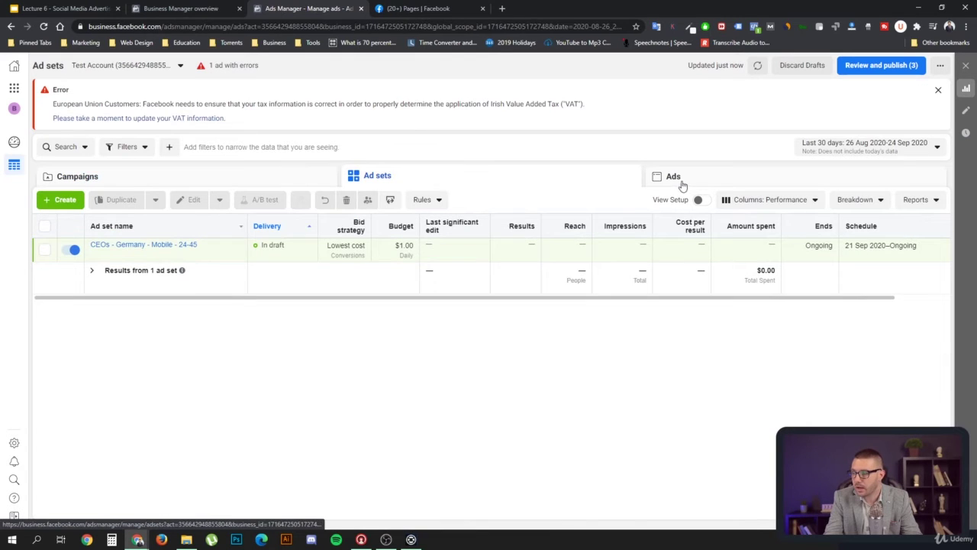
left_click(680, 186)
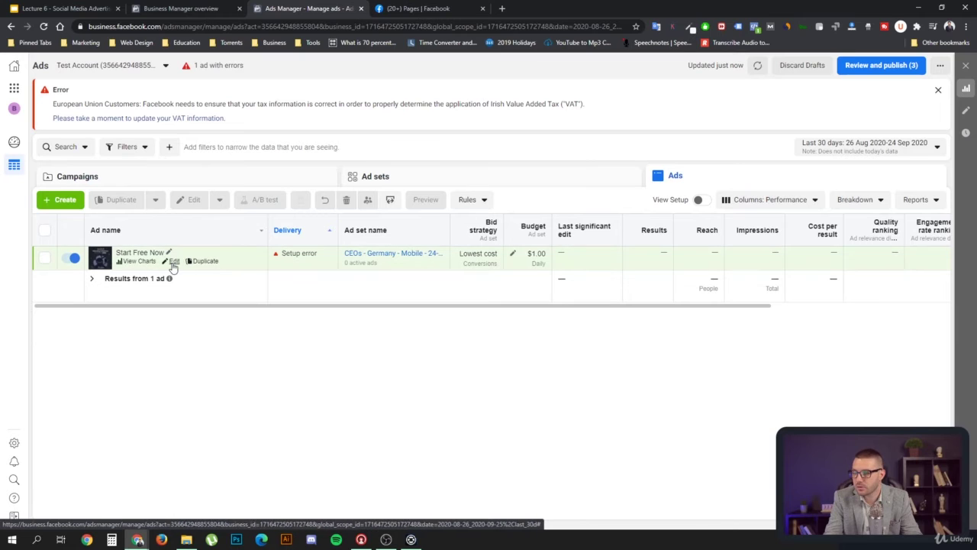
Edit the Start Free Now ad and pick fasscorp as its Instagram account.
left_click(172, 262)
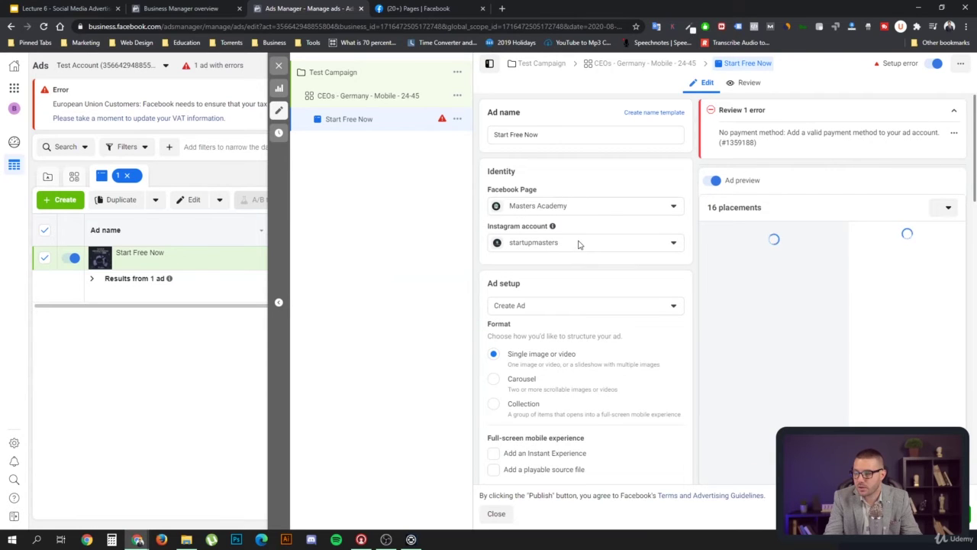
left_click(614, 246)
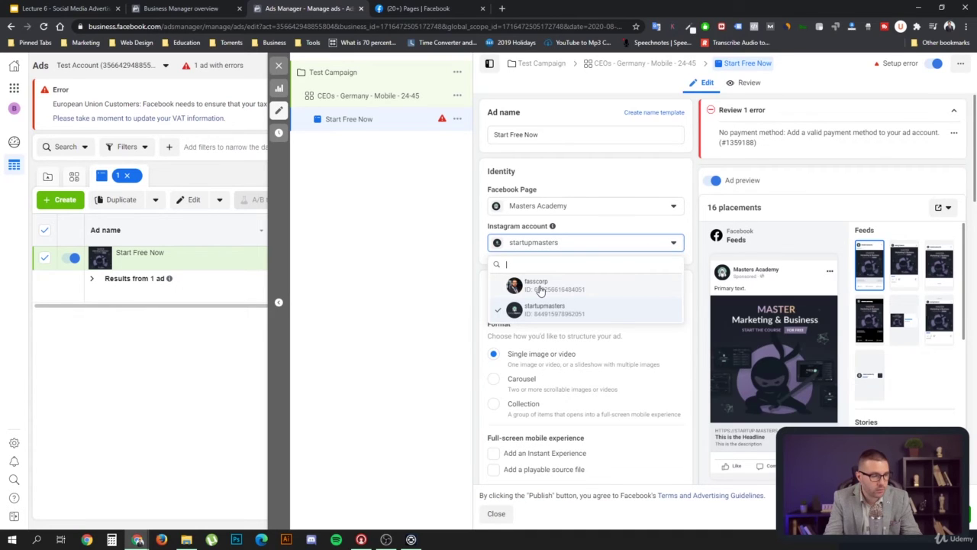
left_click(539, 287)
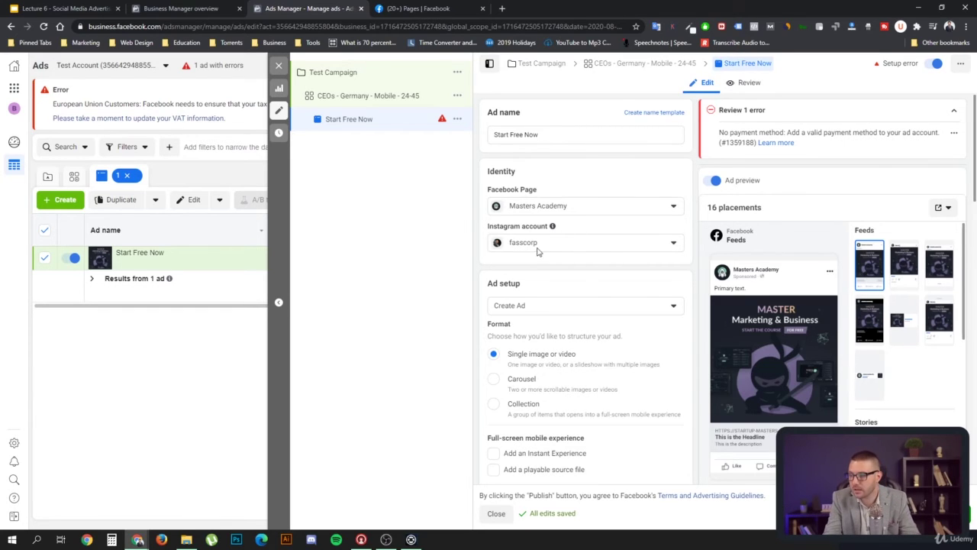
mouse_move(533, 239)
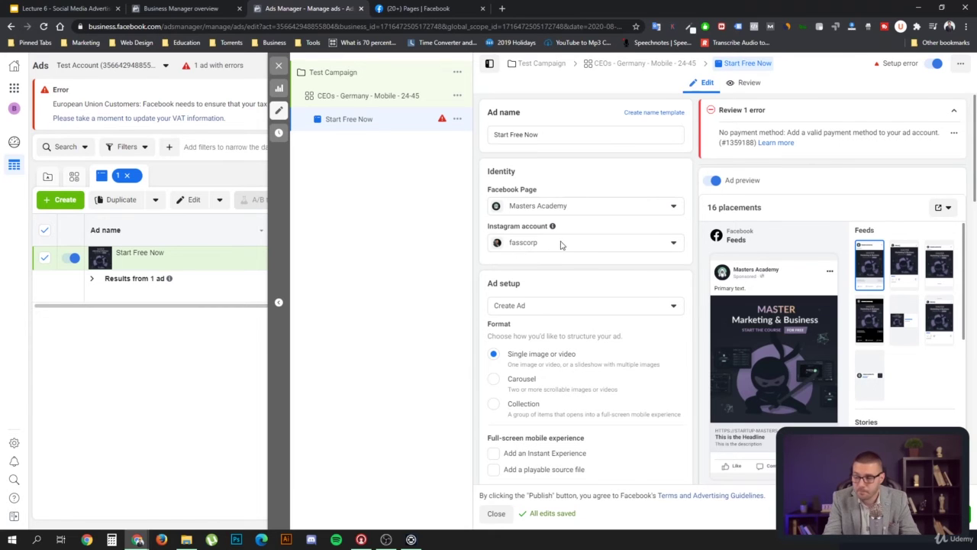
scroll(626, 295, "down", 3)
scroll(626, 294, "down", 4)
scroll(622, 298, "up", 4)
scroll(626, 293, "up", 2)
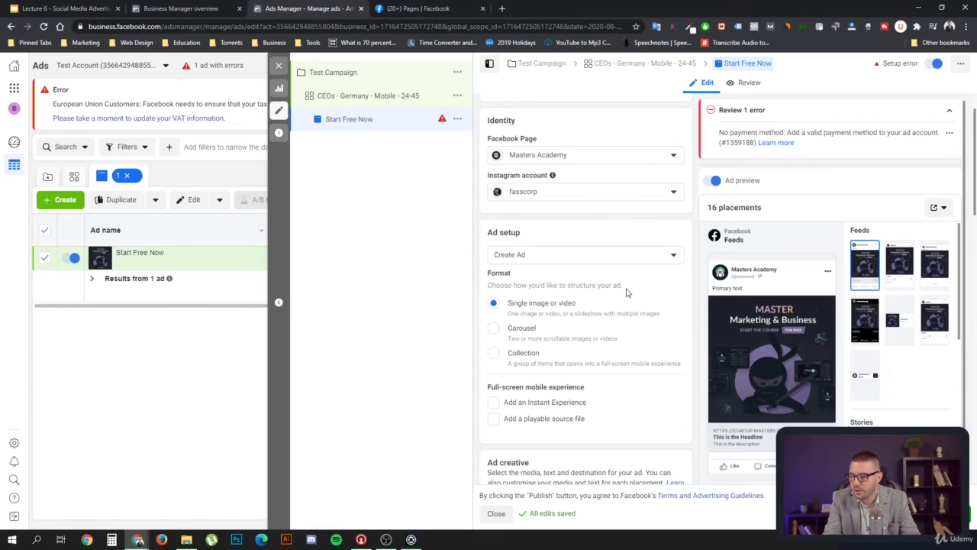
scroll(618, 308, "up", 1)
scroll(621, 312, "down", 15)
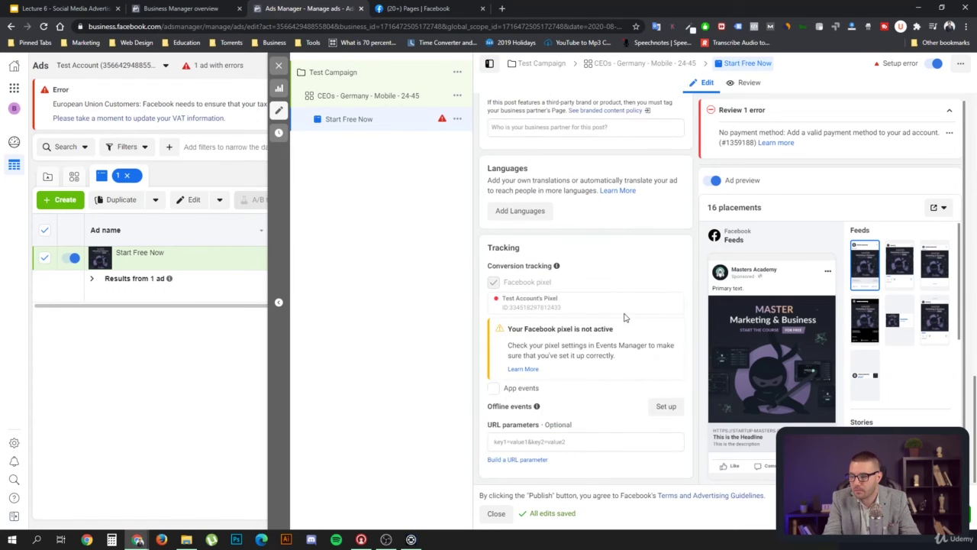
scroll(625, 317, "up", 15)
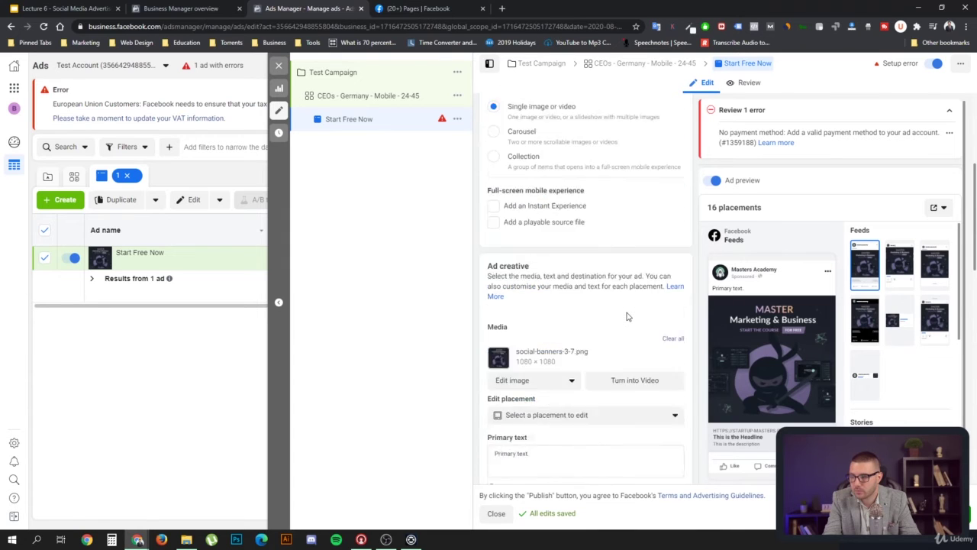
scroll(626, 316, "up", 2)
Set ad set CEOs - Germany - Mobile - 24-45 to Manual placements, Instagram ticked.
left_click(371, 98)
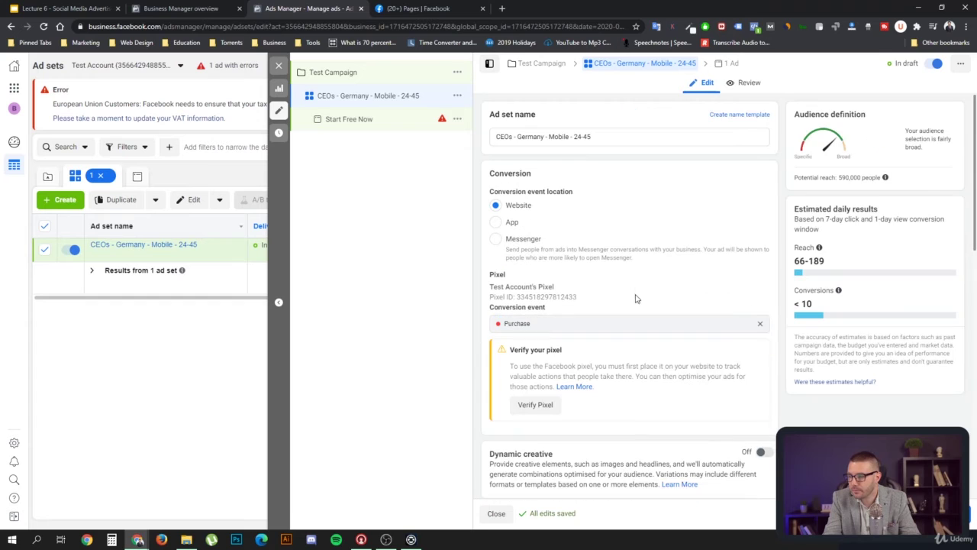
scroll(643, 279, "down", 3)
scroll(624, 256, "down", 3)
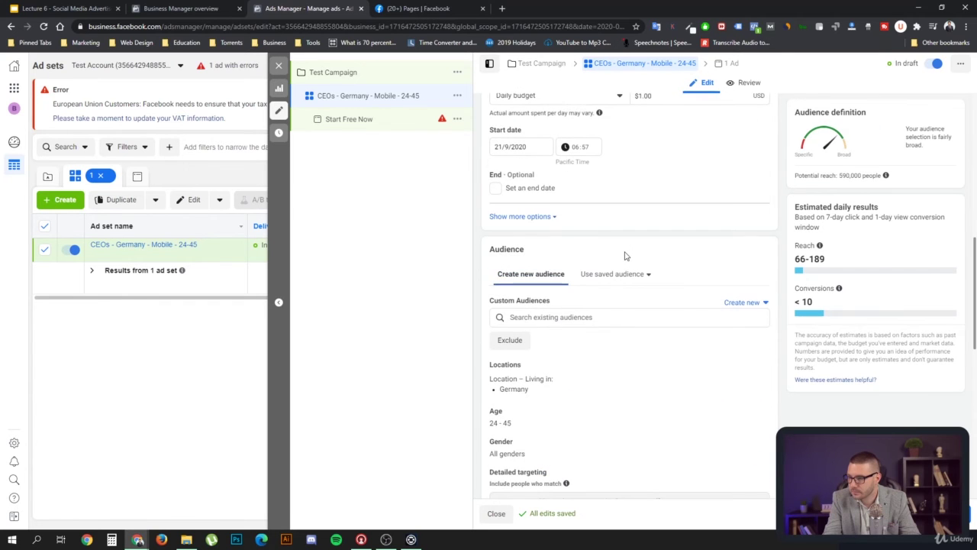
scroll(630, 258, "down", 10)
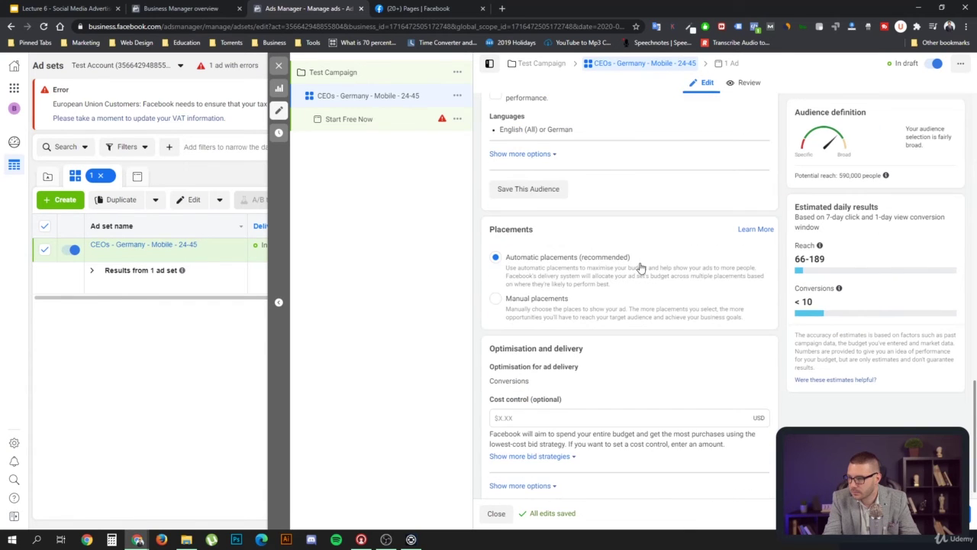
left_click(496, 300)
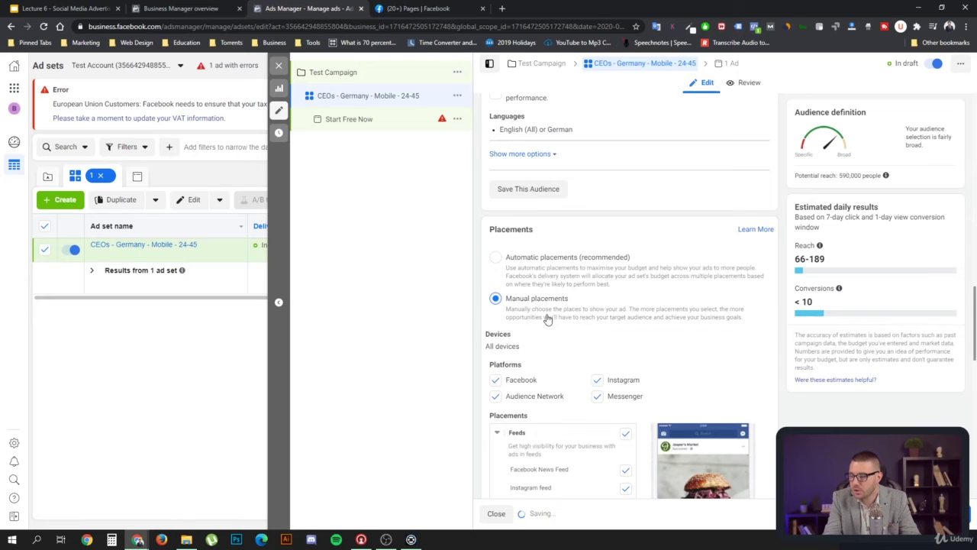
scroll(553, 317, "down", 2)
scroll(674, 244, "down", 2)
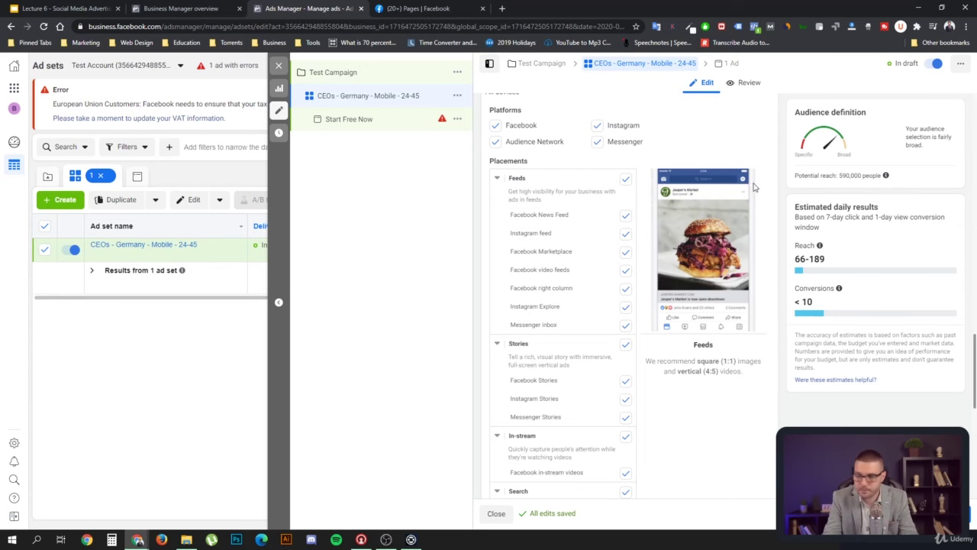
left_click(183, 8)
left_click(306, 8)
left_click(12, 88)
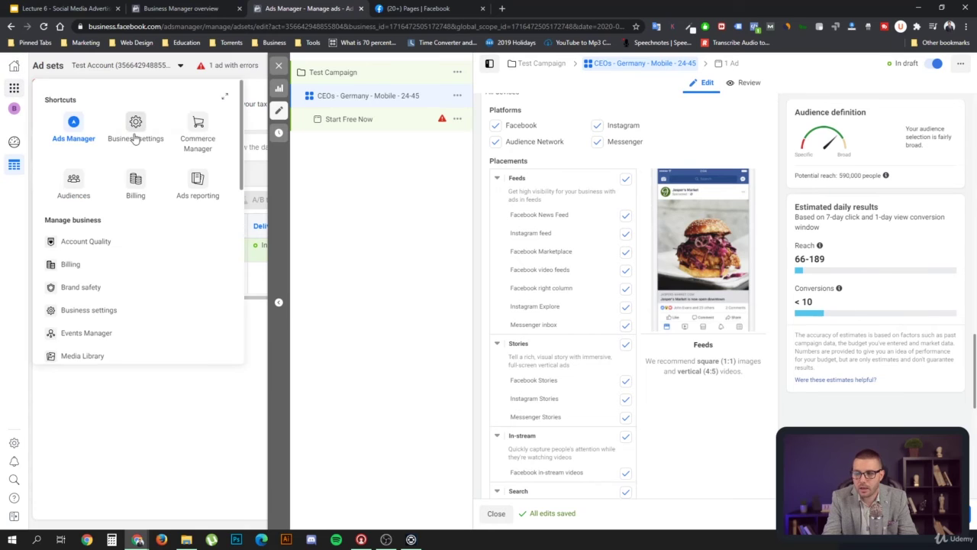
left_click(134, 124)
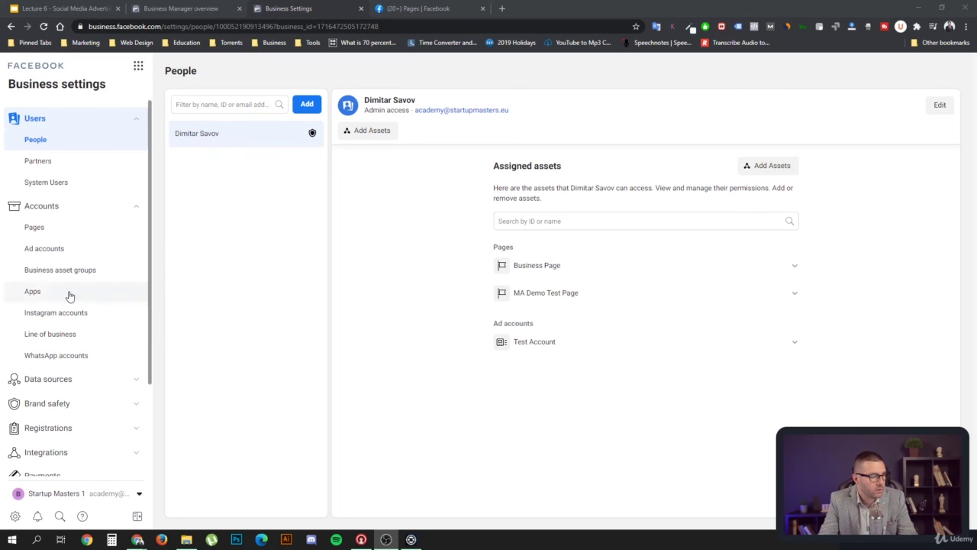
left_click(57, 314)
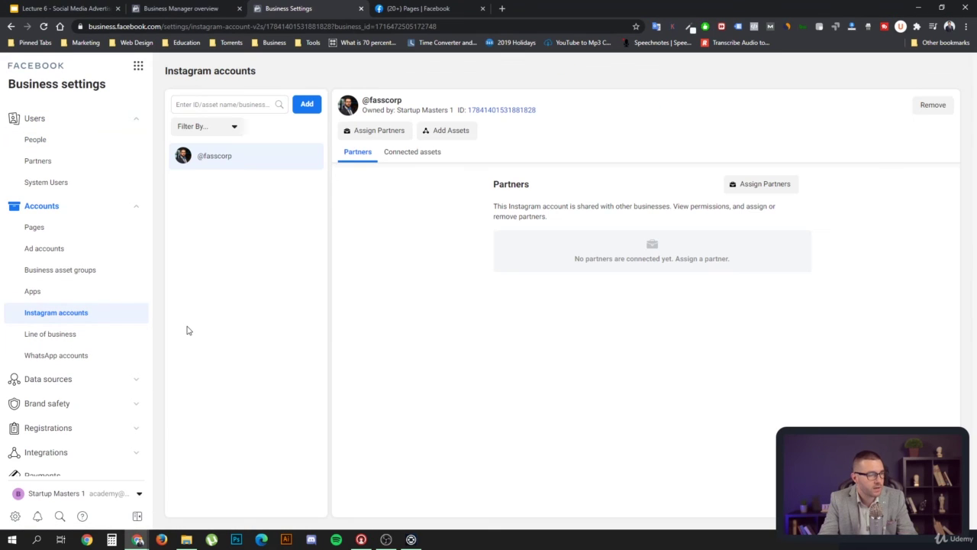